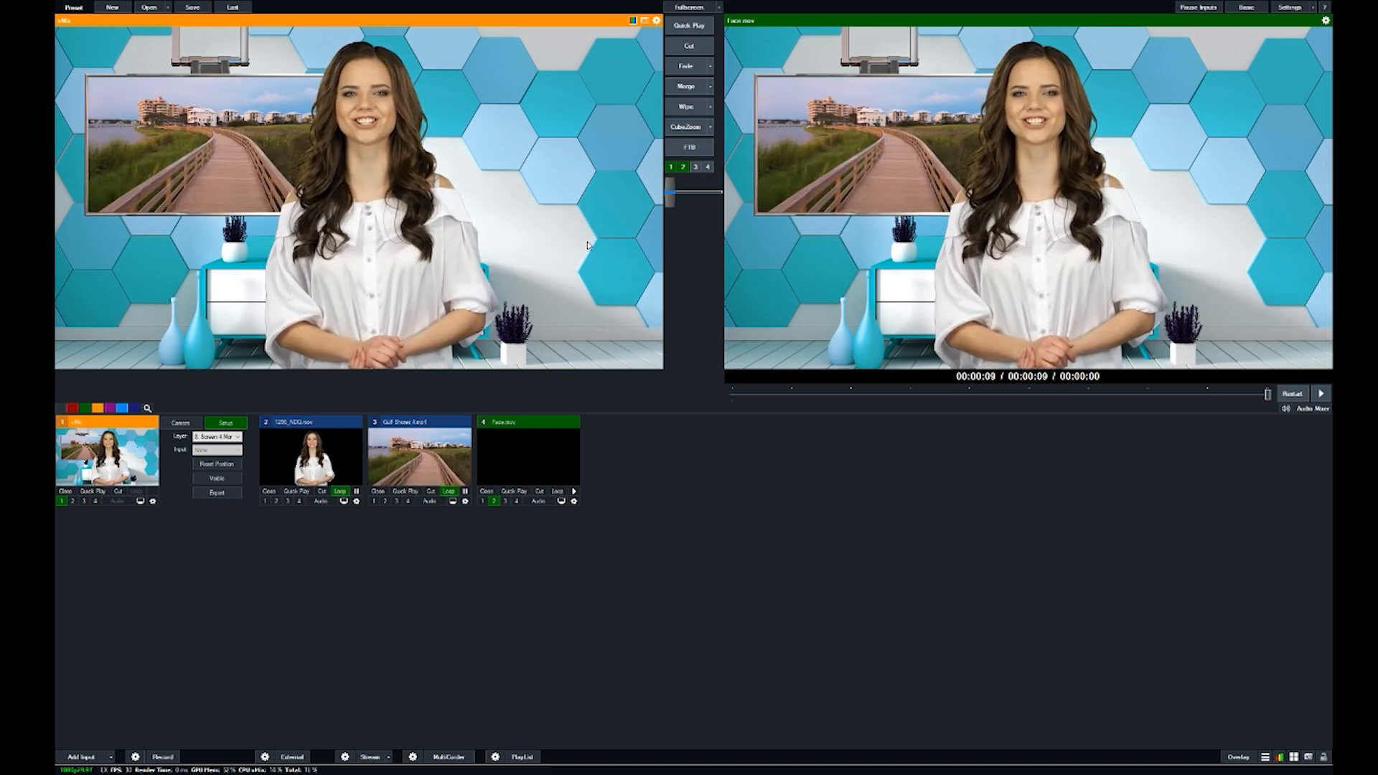
Preview the finished virtual set by moving through its camera presets and playing the lower-third overlay clip
left_click(191, 424)
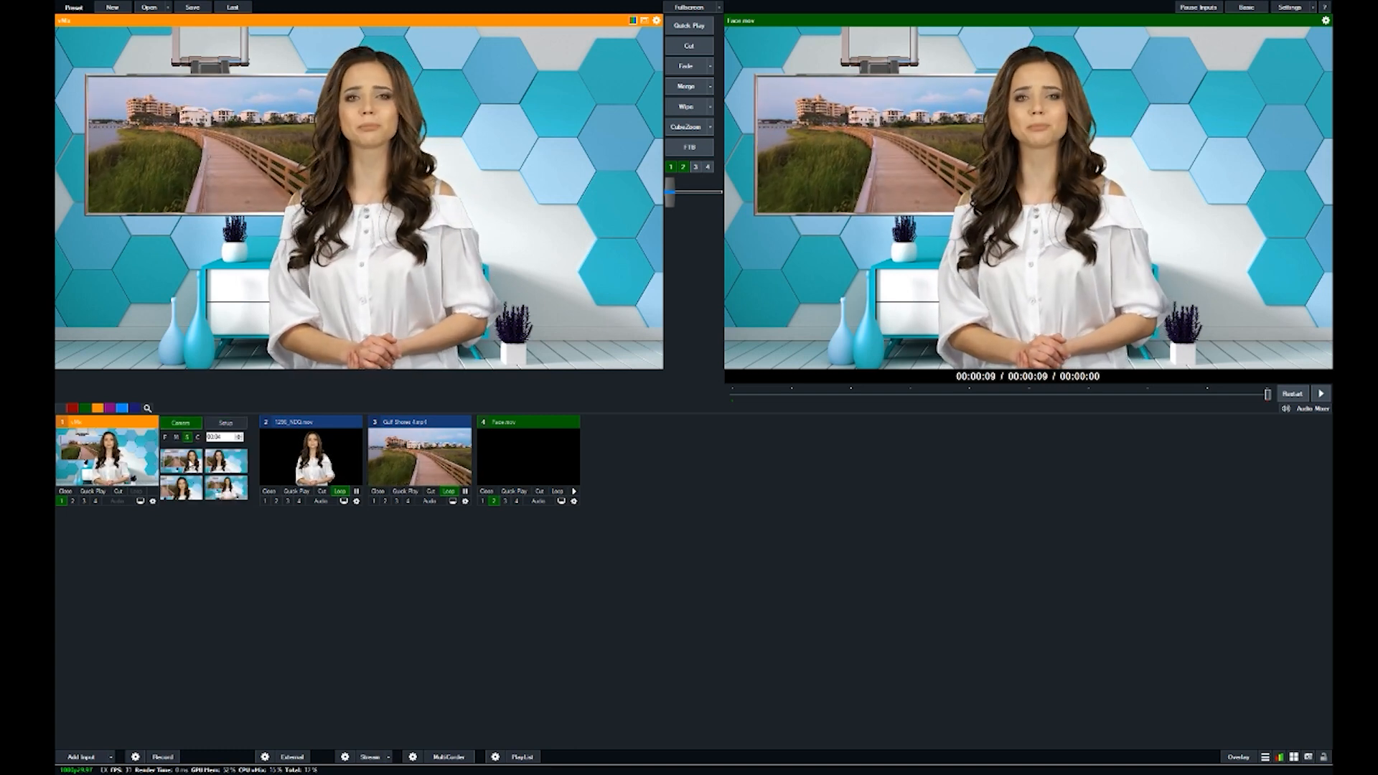
left_click(190, 464)
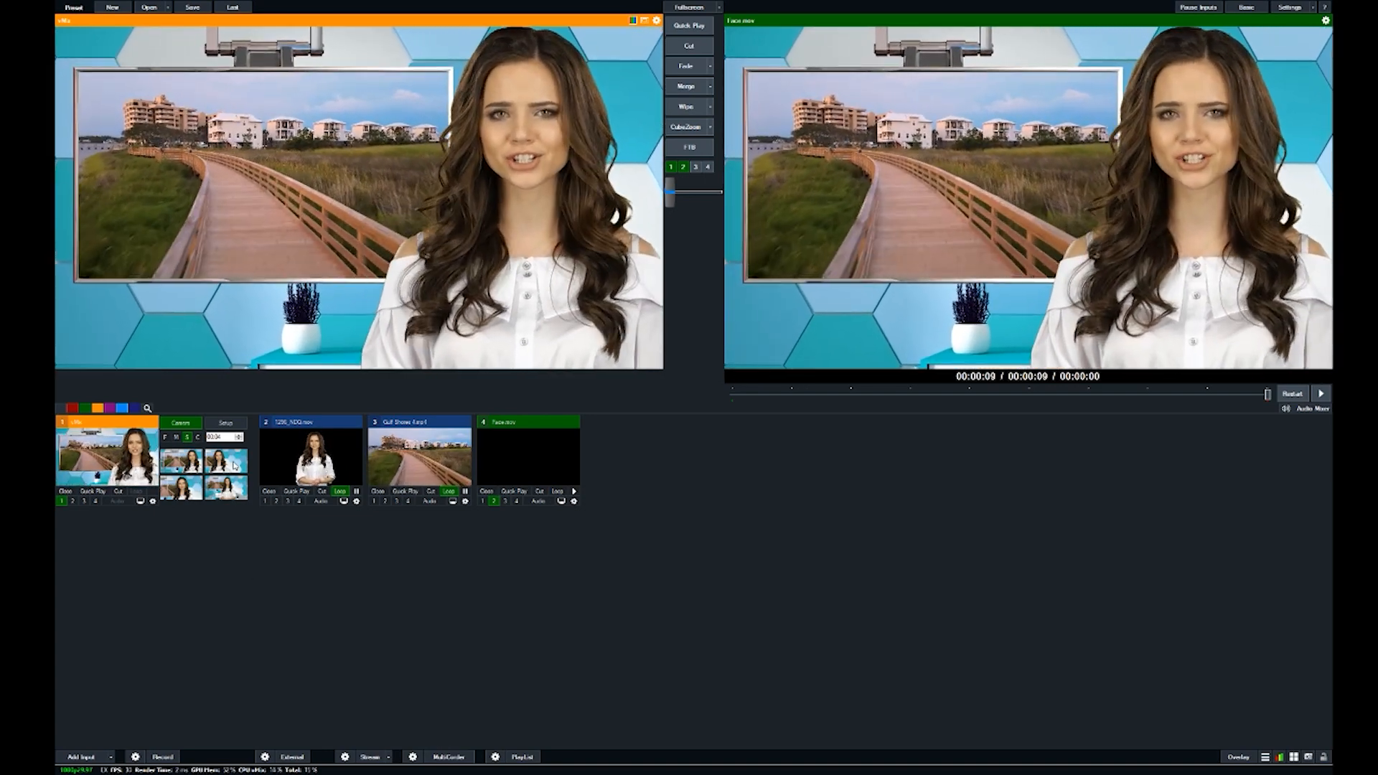
left_click(234, 498)
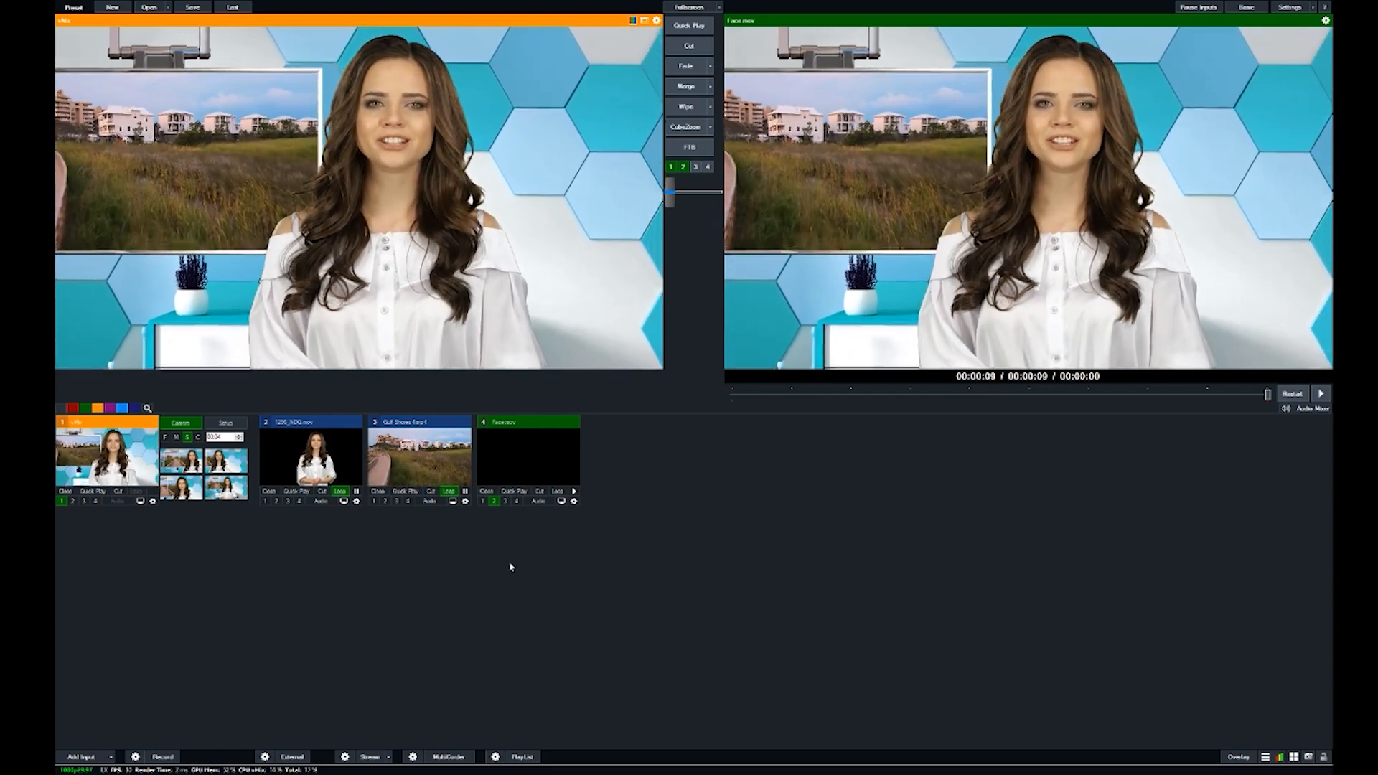
left_click(573, 493)
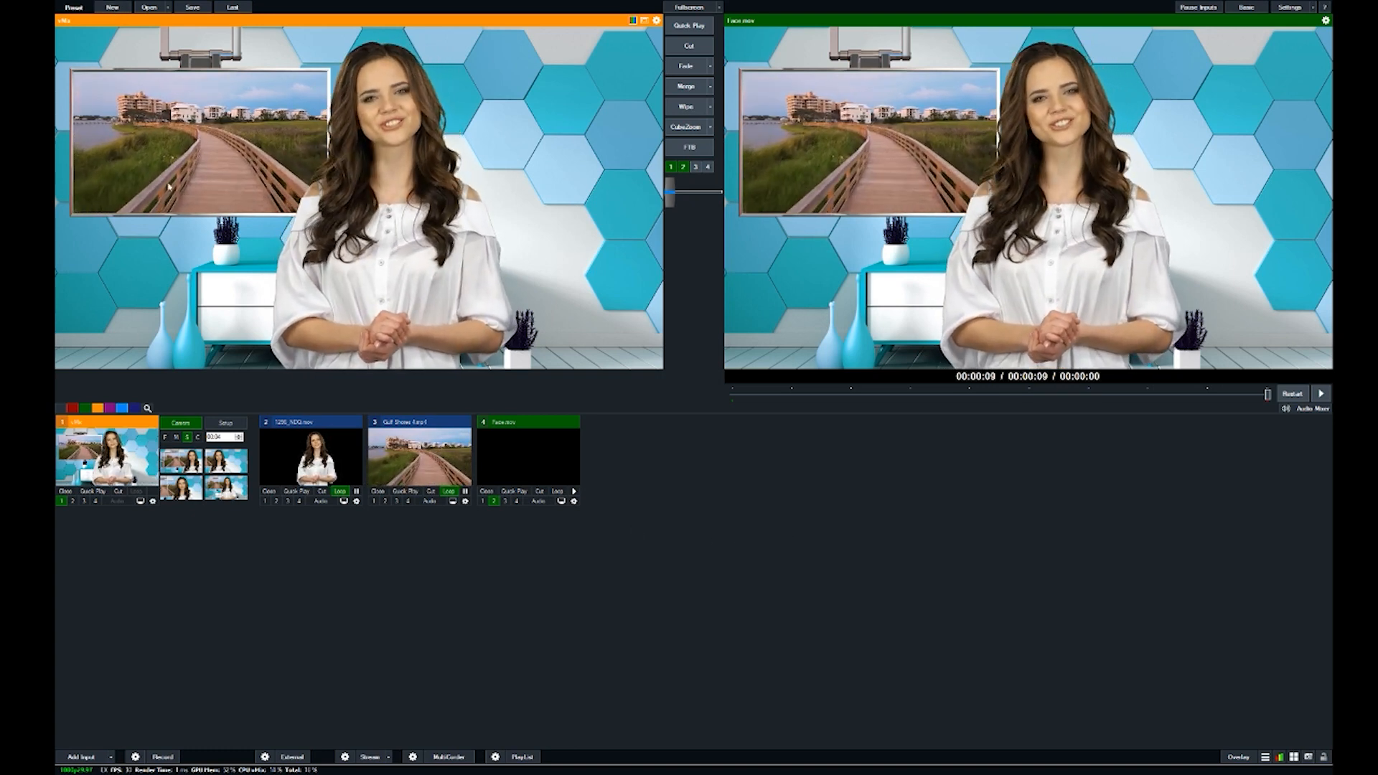
left_click(466, 508)
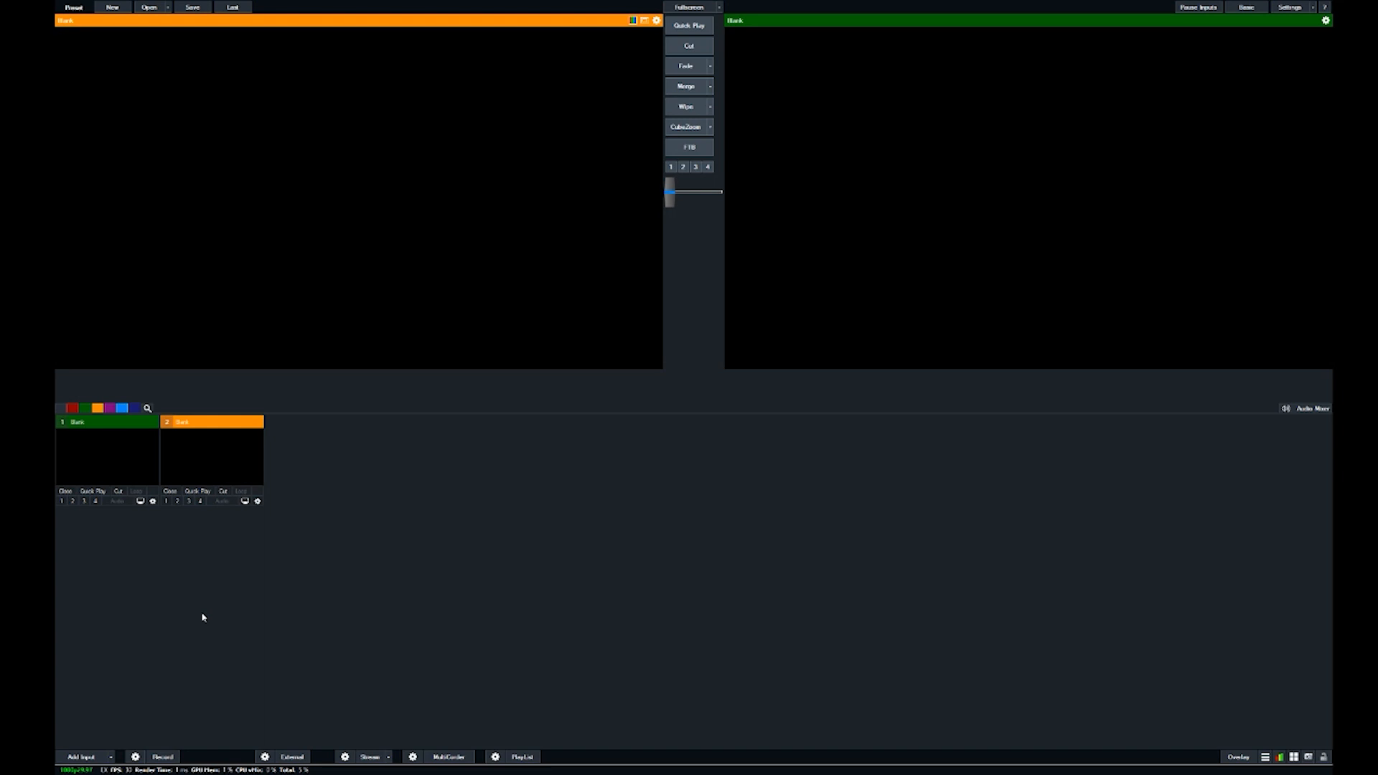
Add the virtual set, the green-screen presenter clip and the Gulf Shores clip as inputs, and play both clips in a loop
left_click(81, 757)
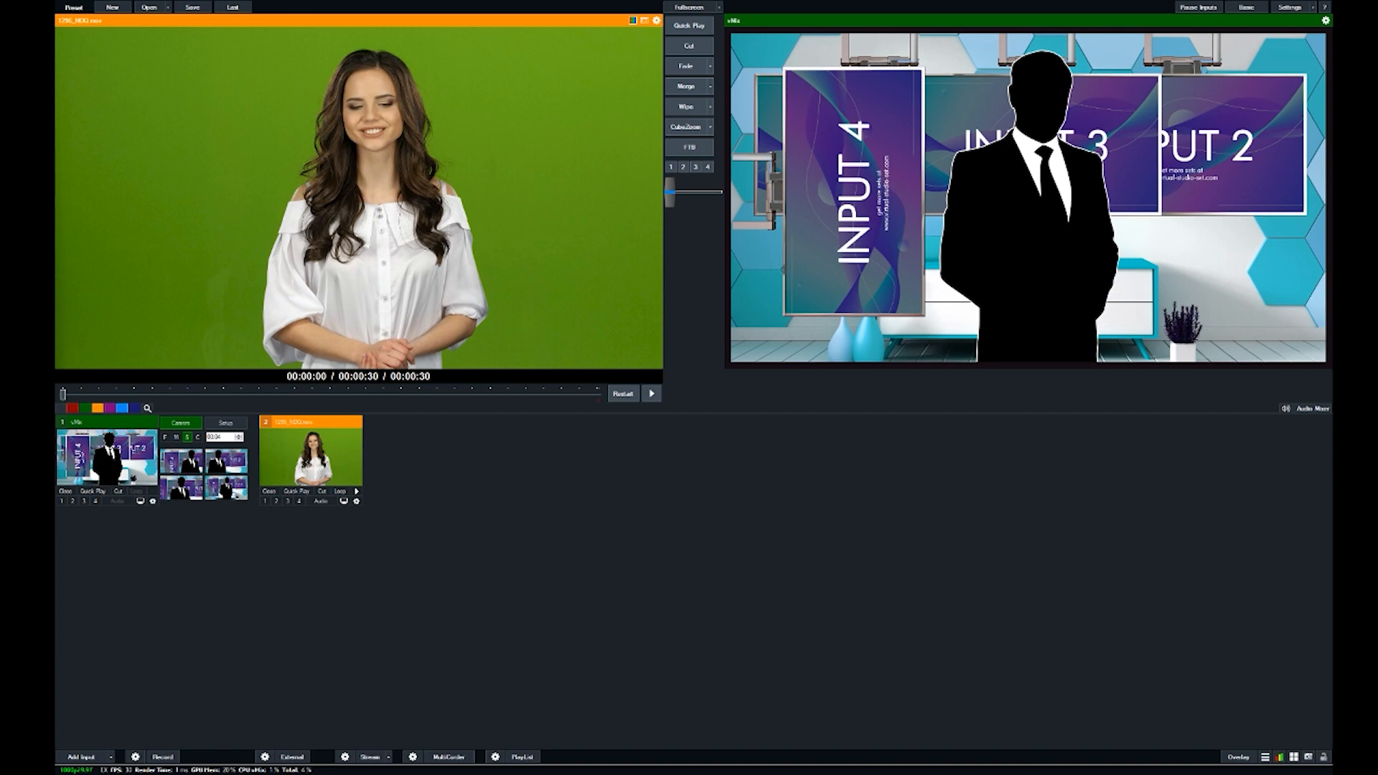
left_click(339, 491)
left_click(356, 491)
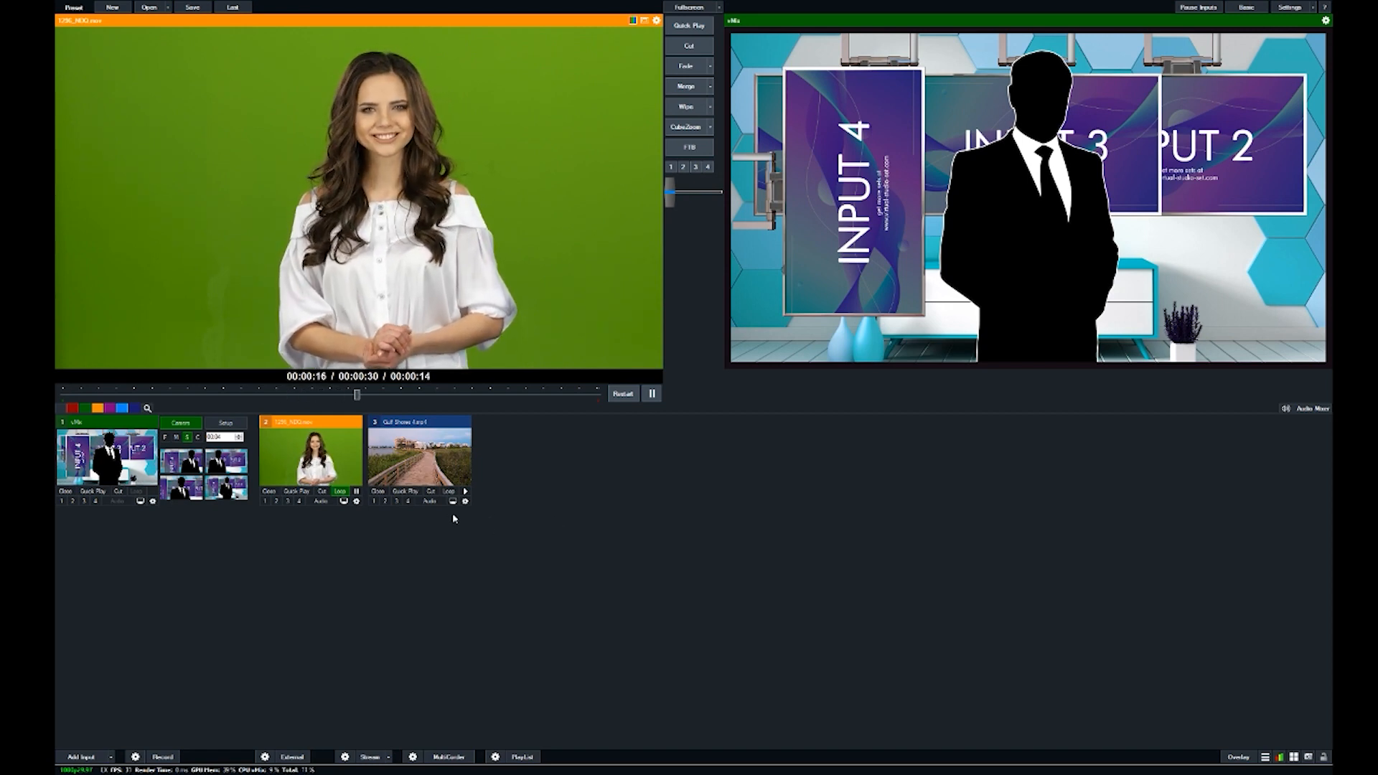
left_click(449, 491)
left_click(465, 491)
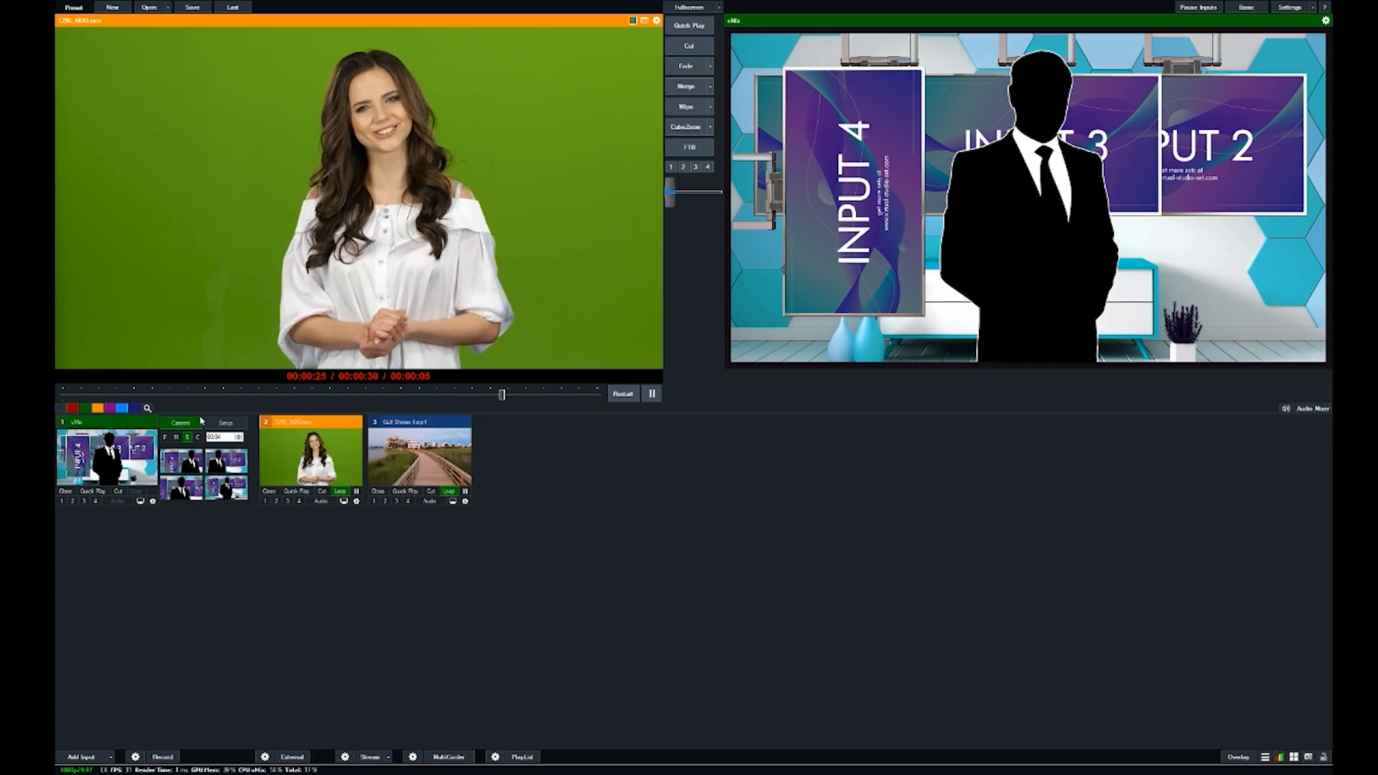
Assign the green-screen presenter clip to the virtual set's Talent A layer and key out its green background
left_click(230, 427)
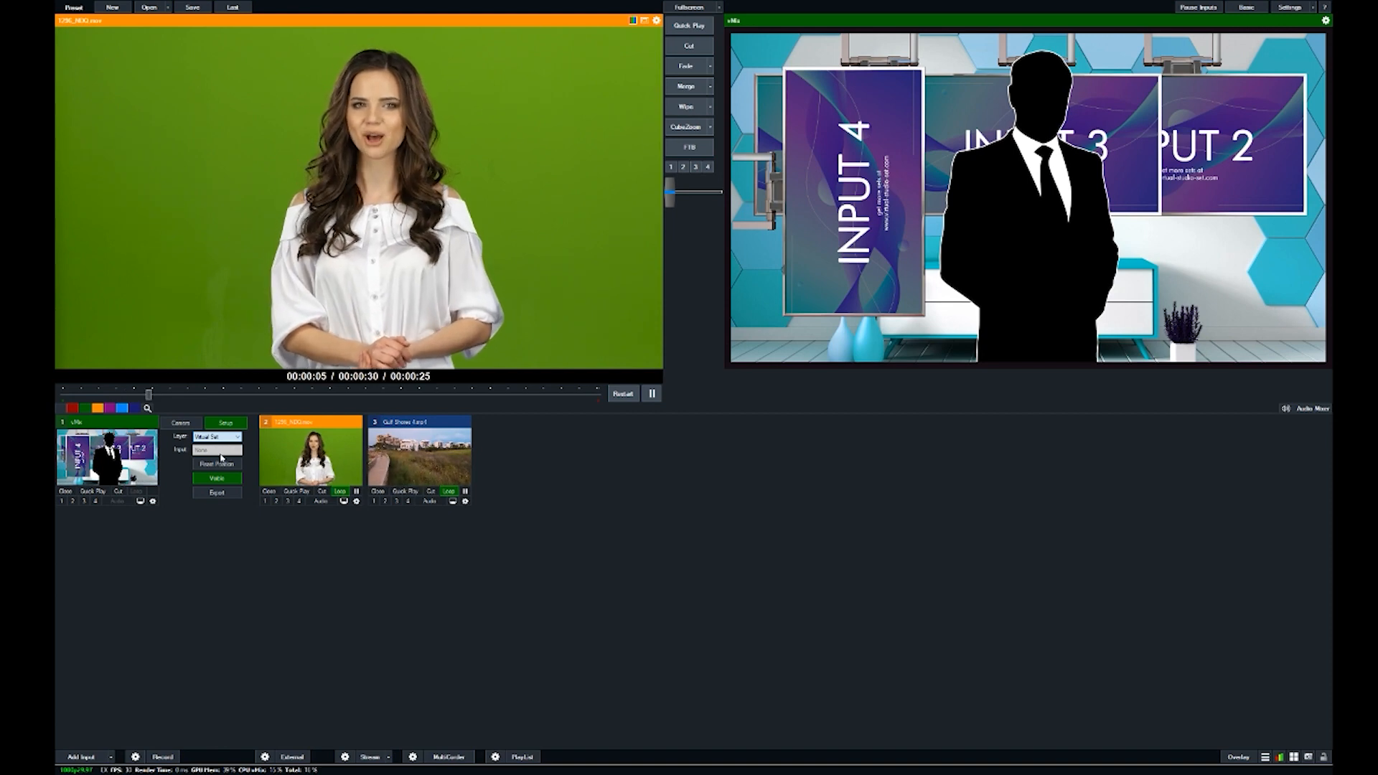
left_click(219, 503)
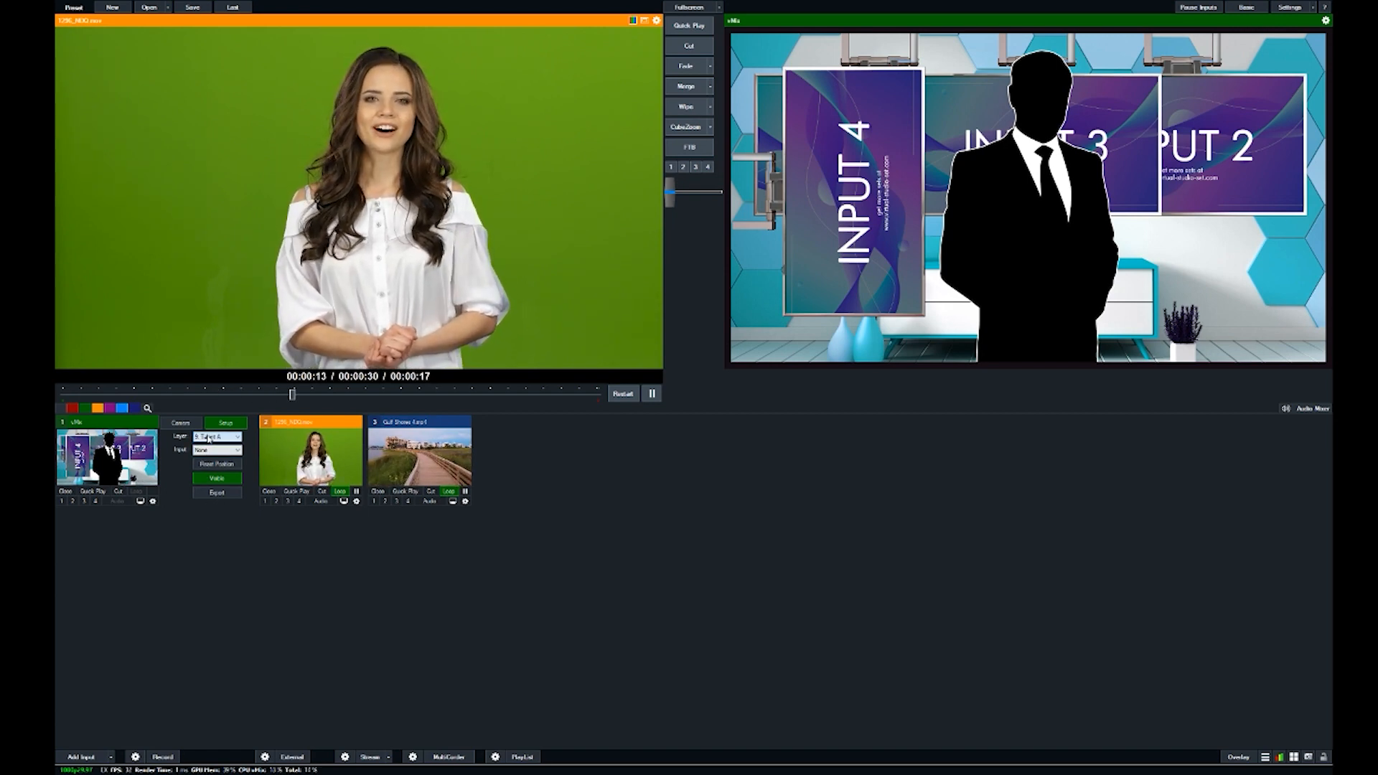
left_click(226, 469)
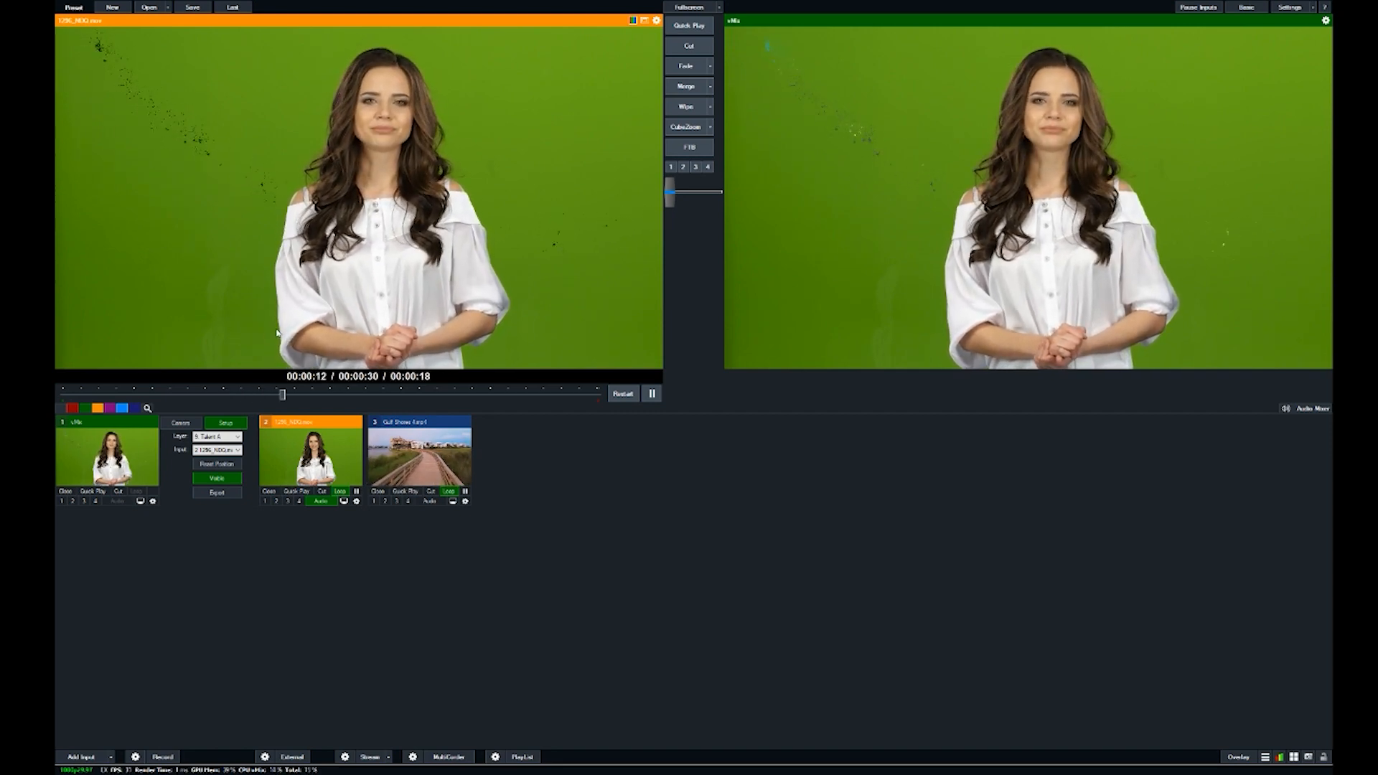
left_click(324, 333)
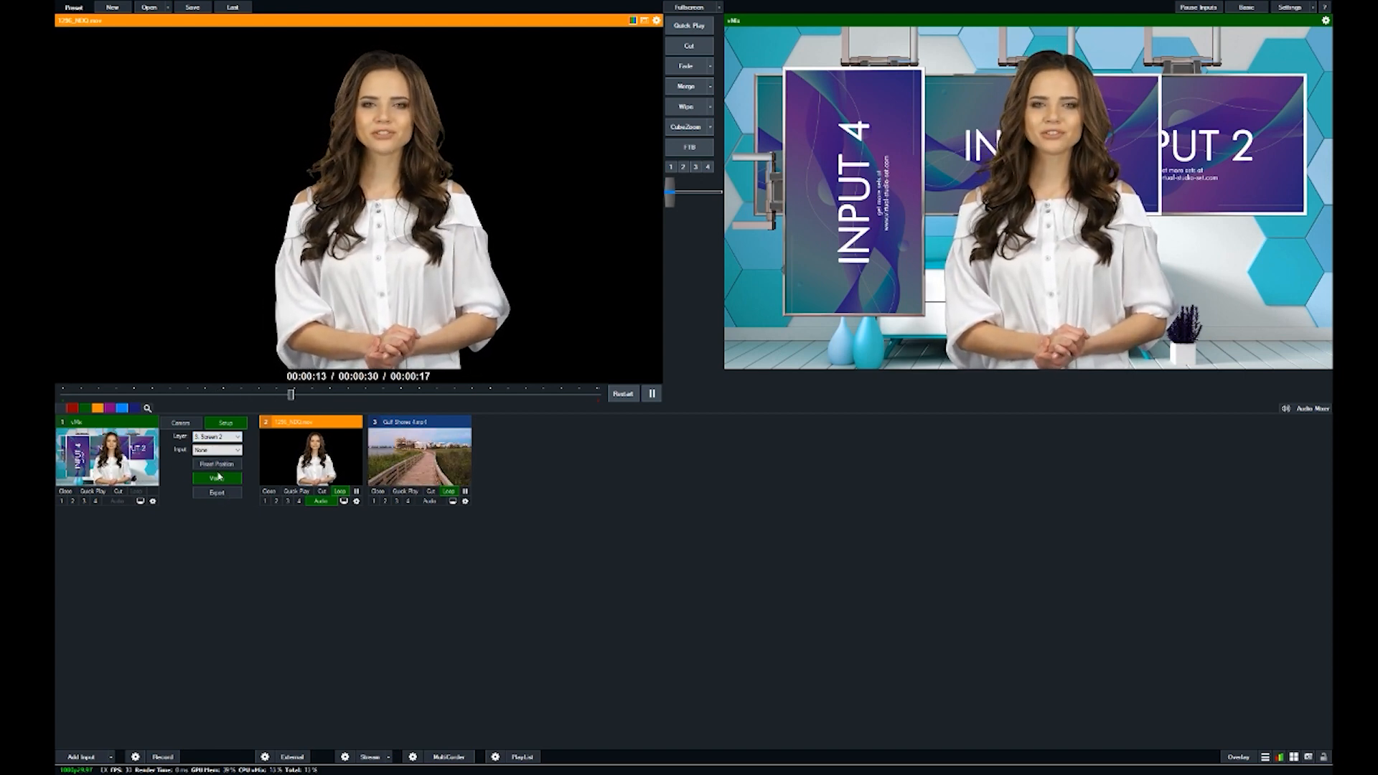
Hide the virtual set's Screen 2, Screen 3 and Screen 4 layers together with their mirror layers
left_click(218, 479)
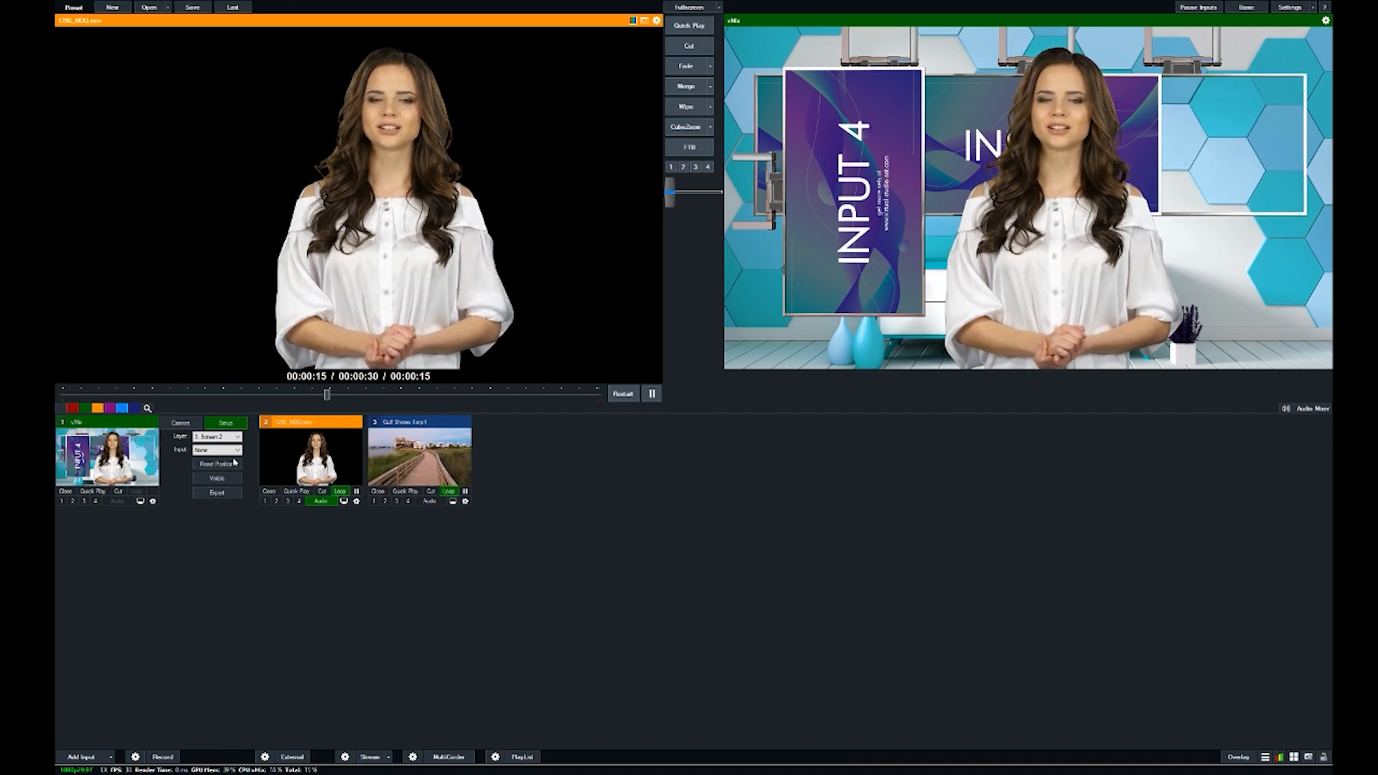
left_click(218, 478)
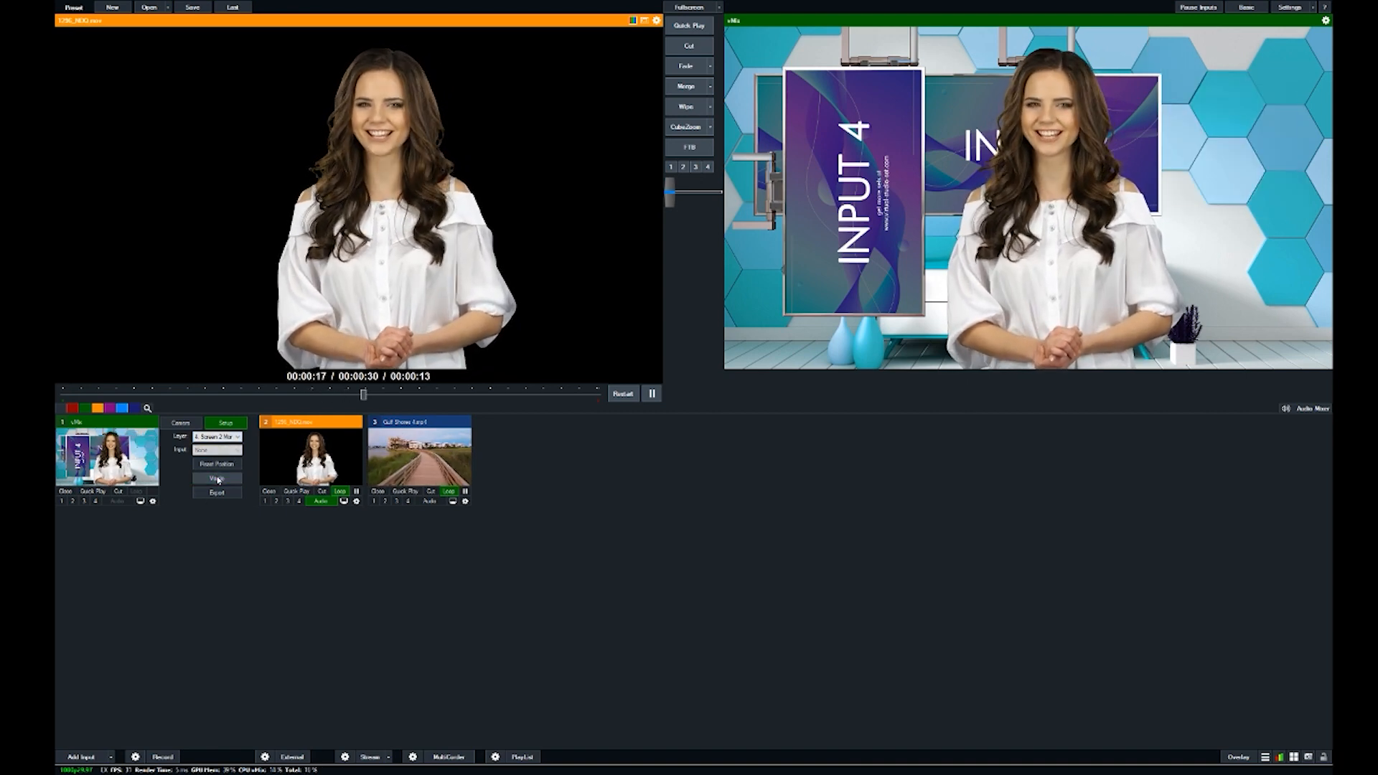
left_click(230, 482)
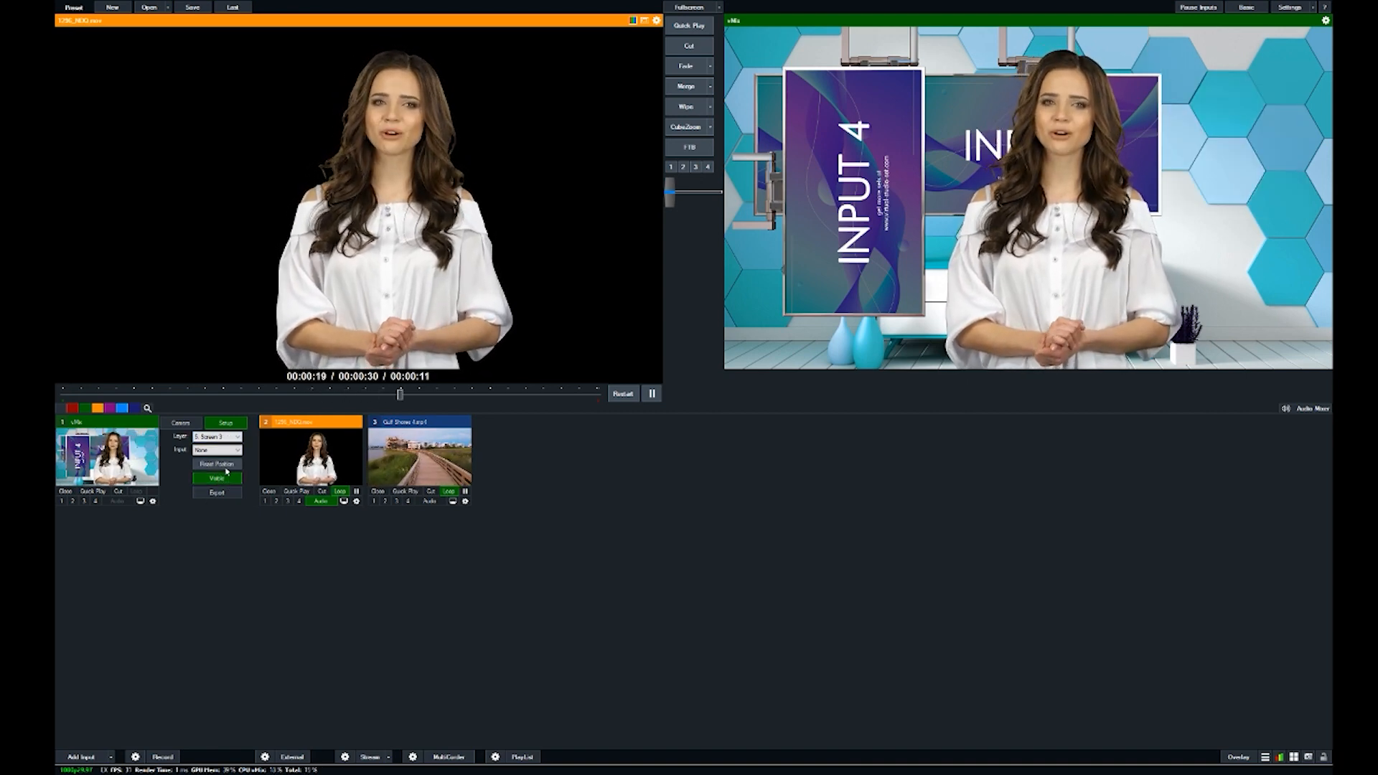
left_click(227, 477)
left_click(227, 489)
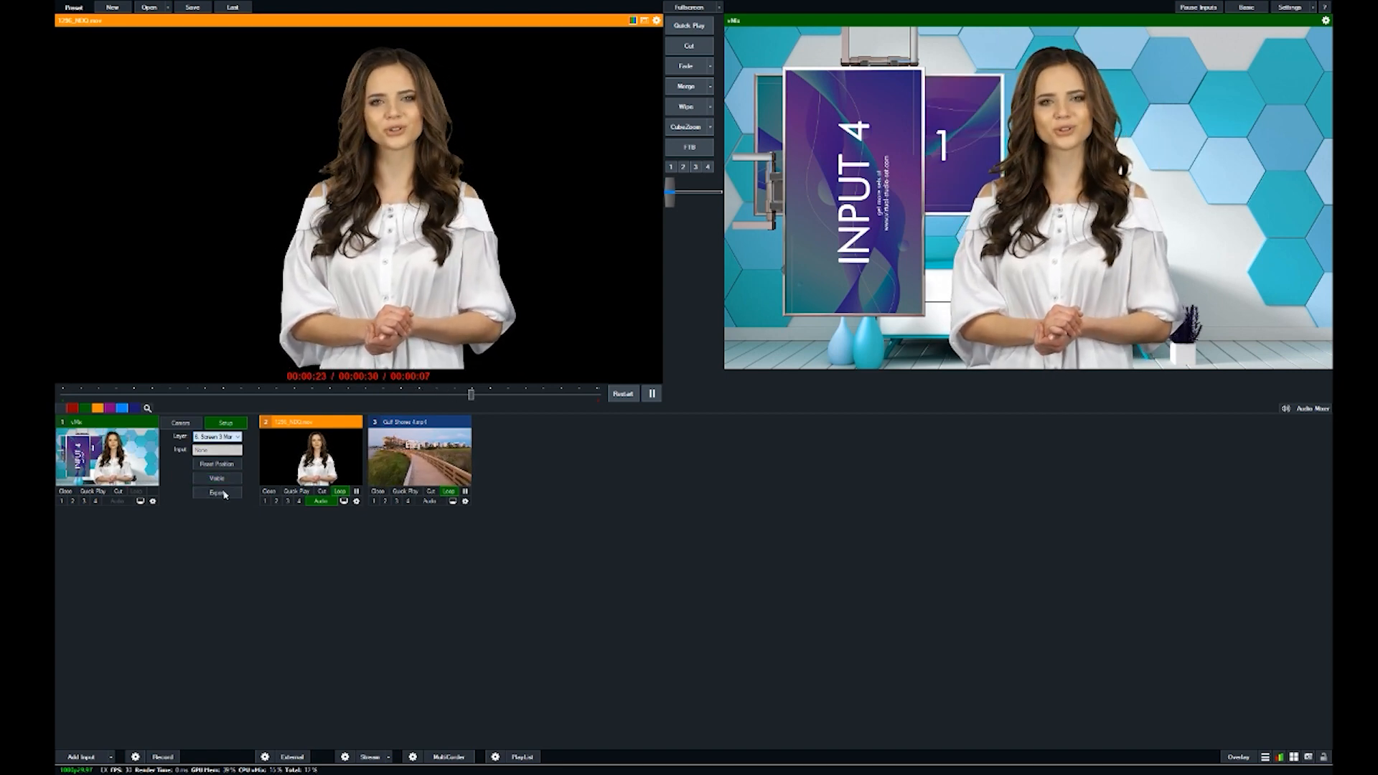
left_click(224, 495)
left_click(223, 478)
left_click(227, 437)
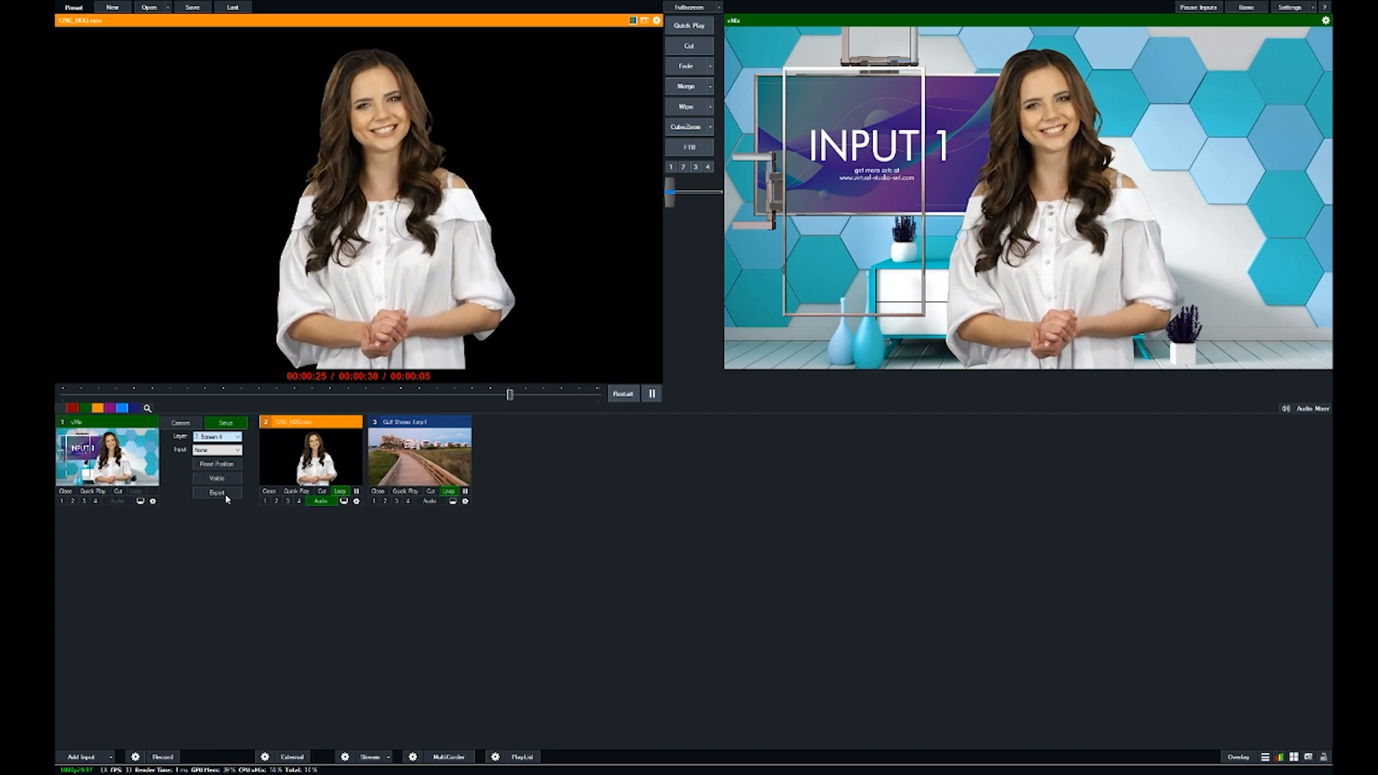
left_click(227, 500)
left_click(227, 478)
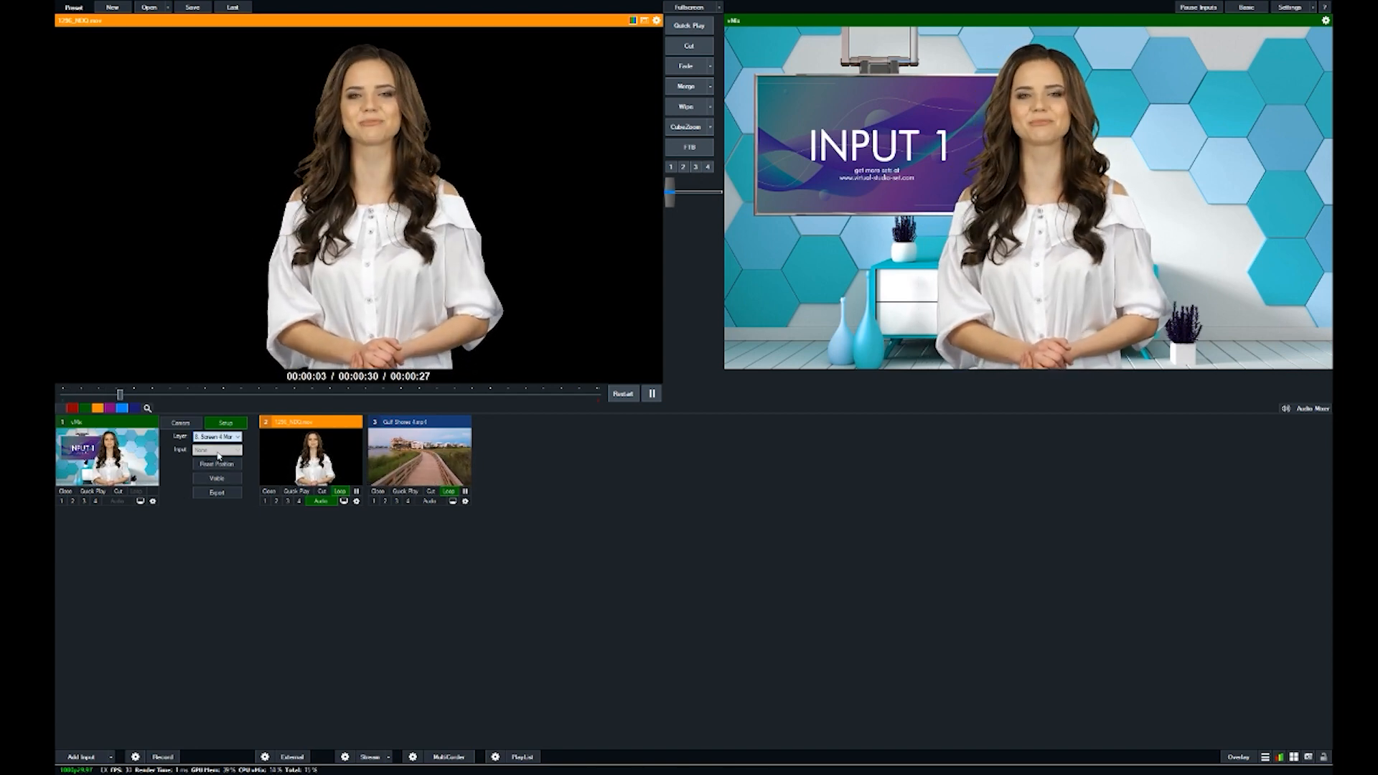
Assign the Gulf Shores clip to the Screen 1 layer of the virtual set
left_click(229, 451)
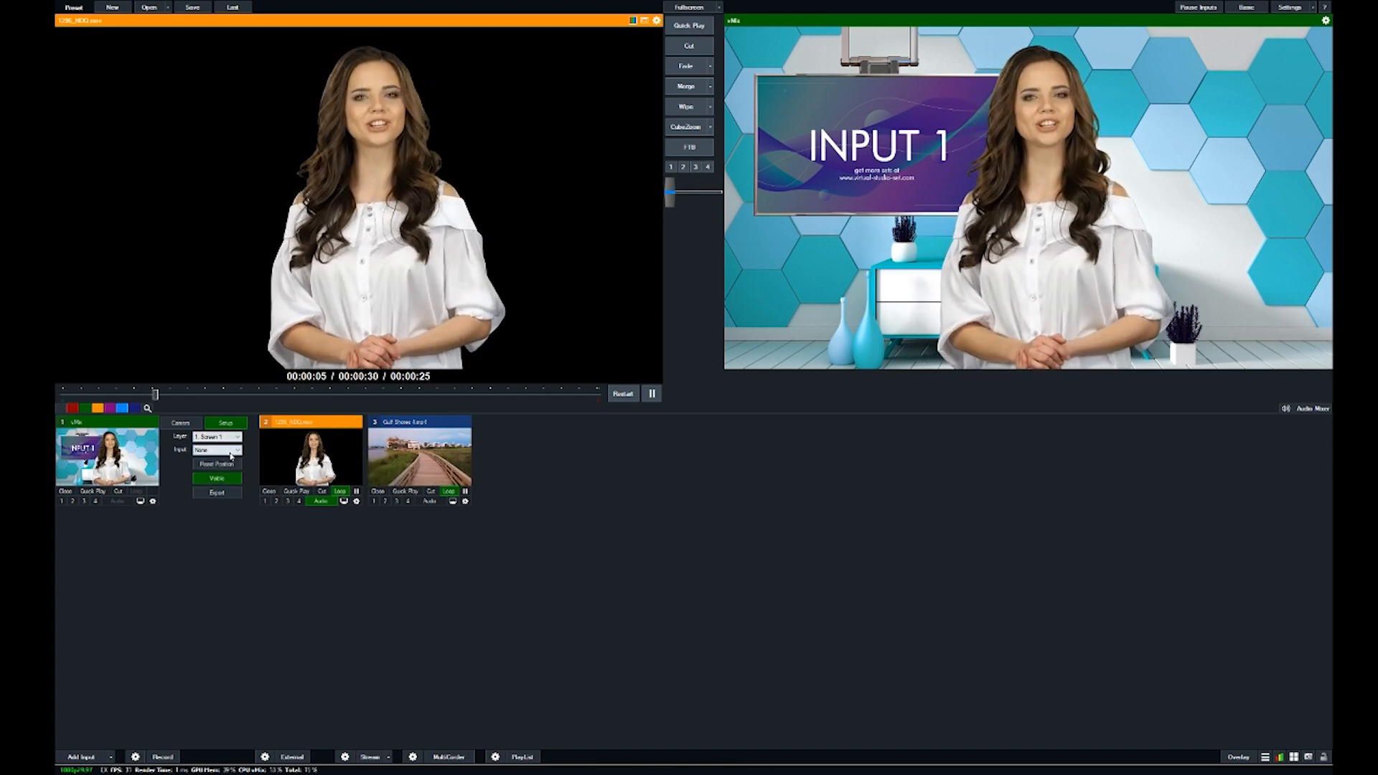
left_click(239, 451)
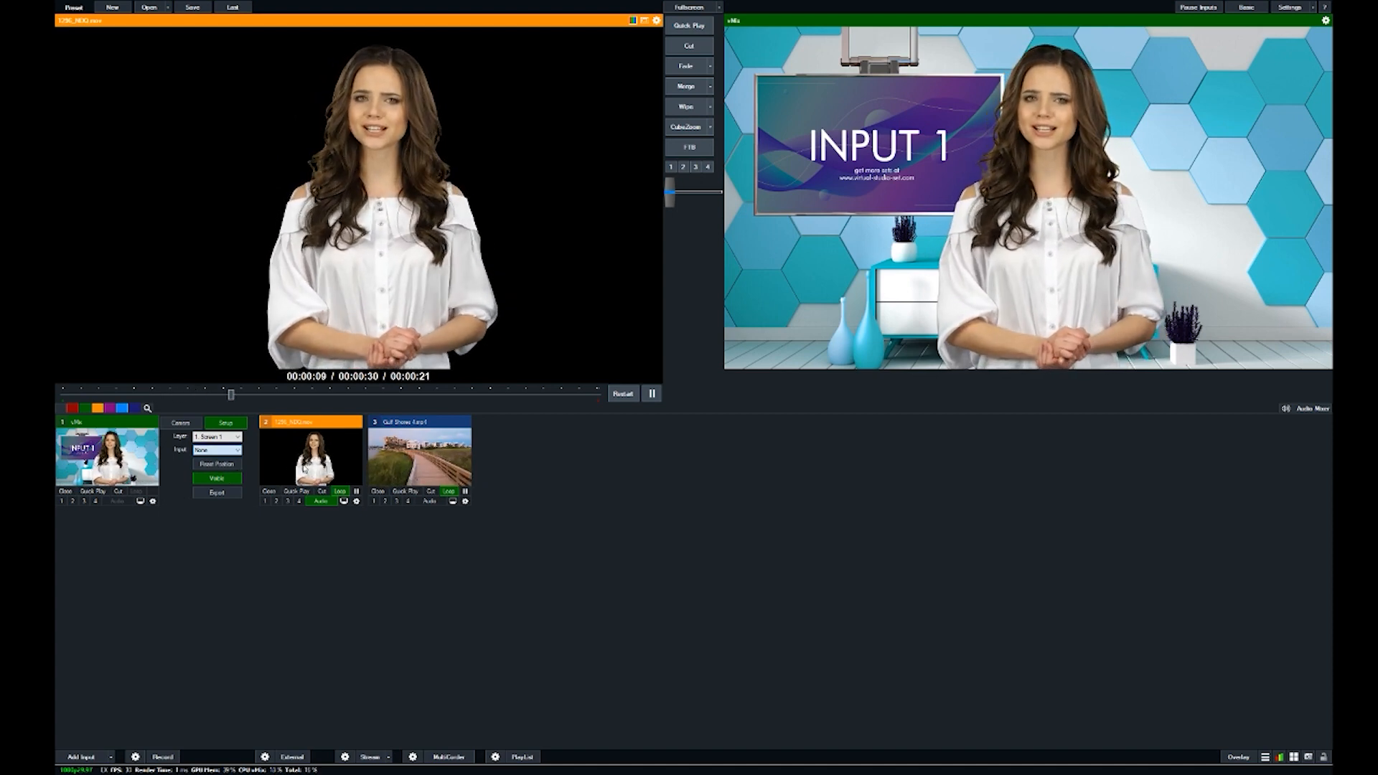
left_click(234, 477)
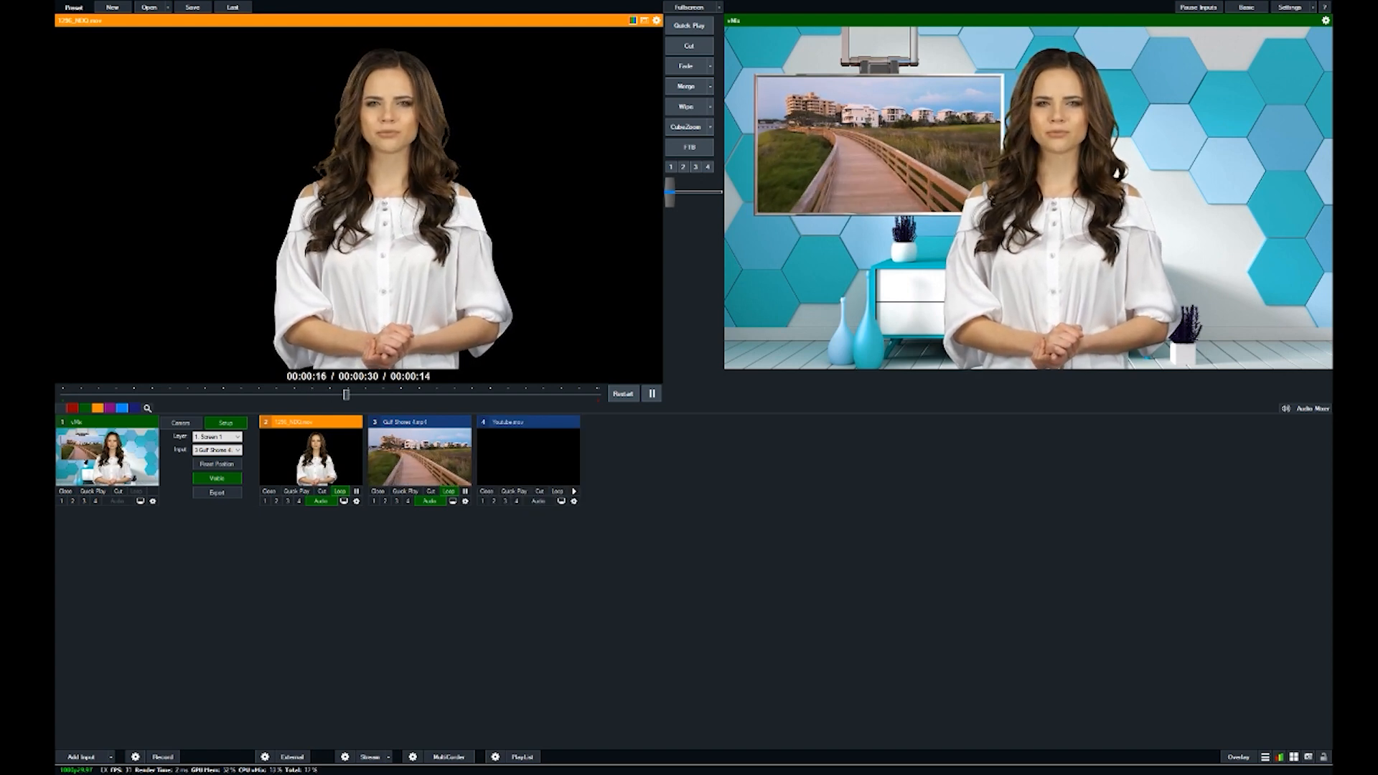
Put the virtual set on overlay 1 and the YouTube lower-third clip on overlay 2, and play the lower third over the set
left_click(537, 482)
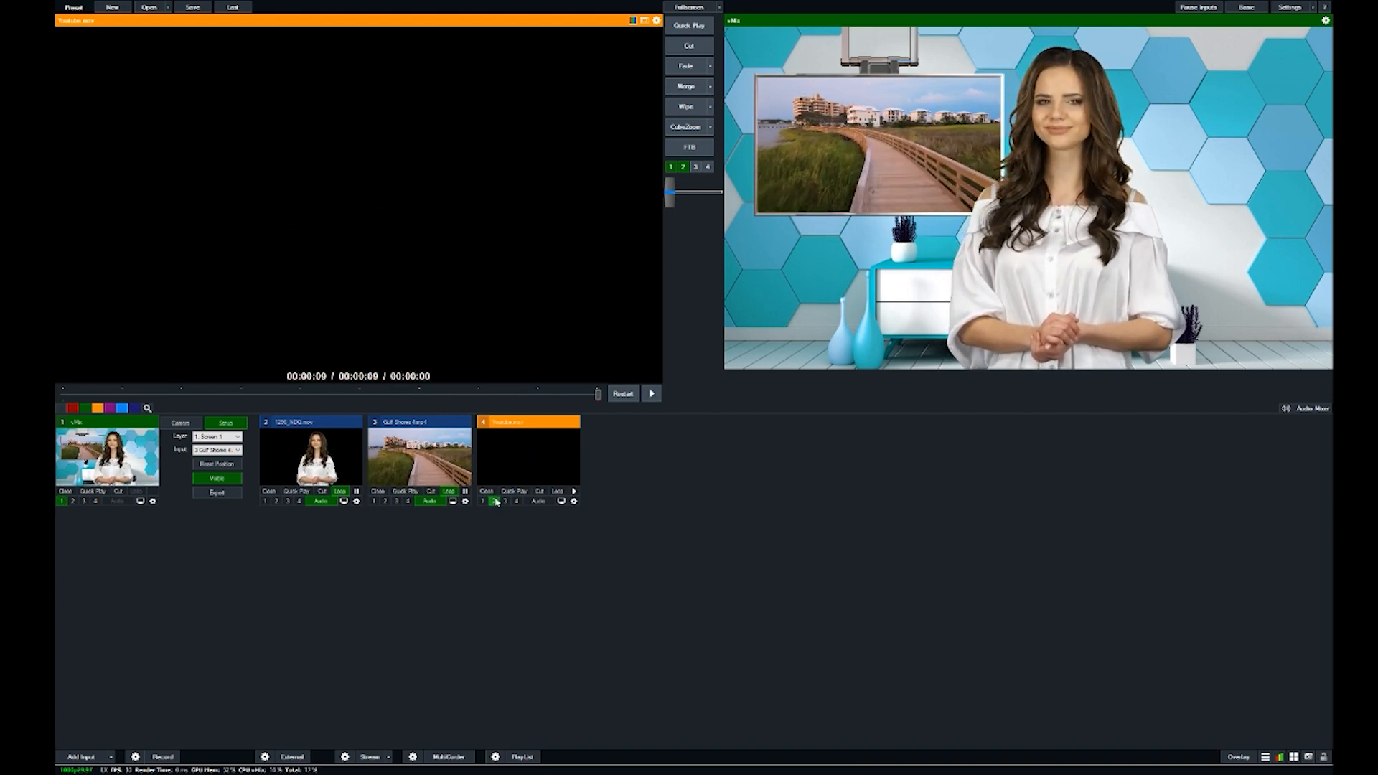
left_click(574, 492)
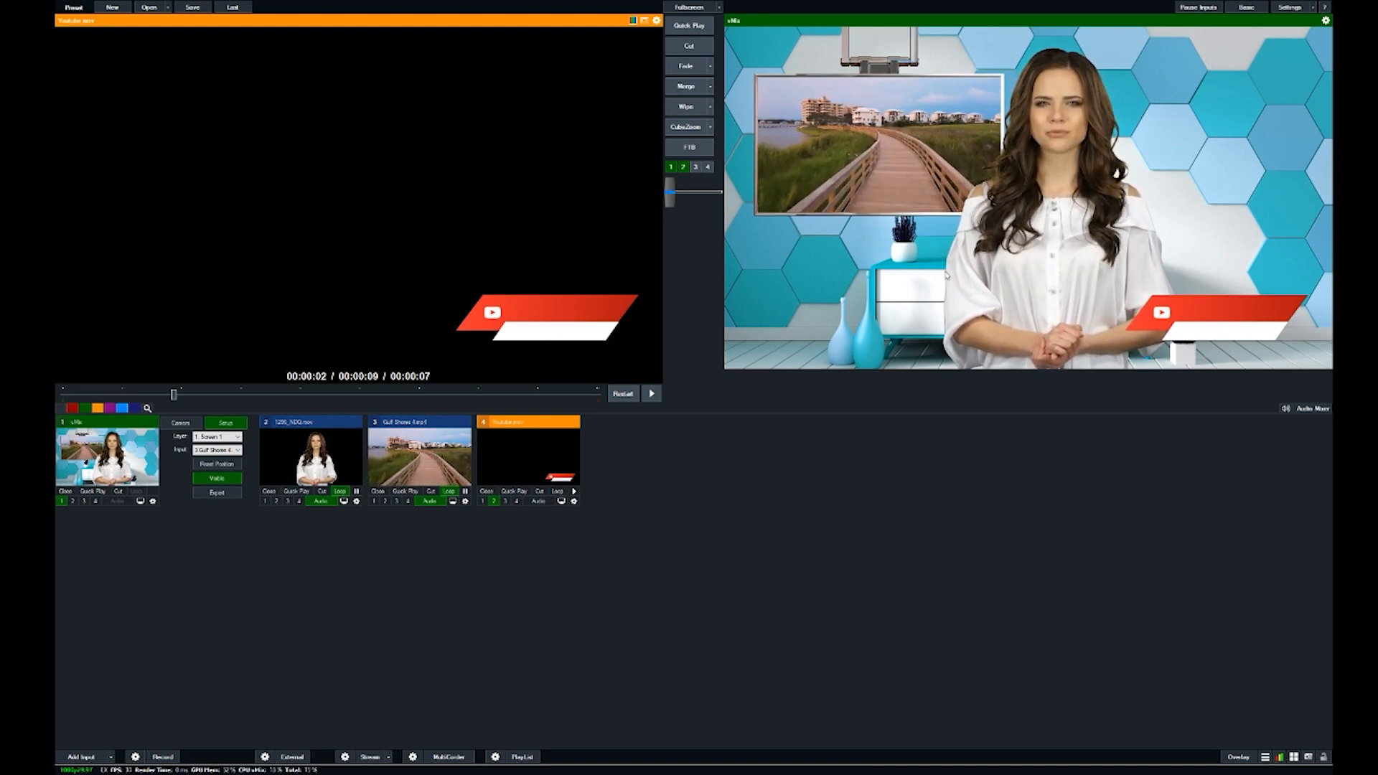
left_click(573, 491)
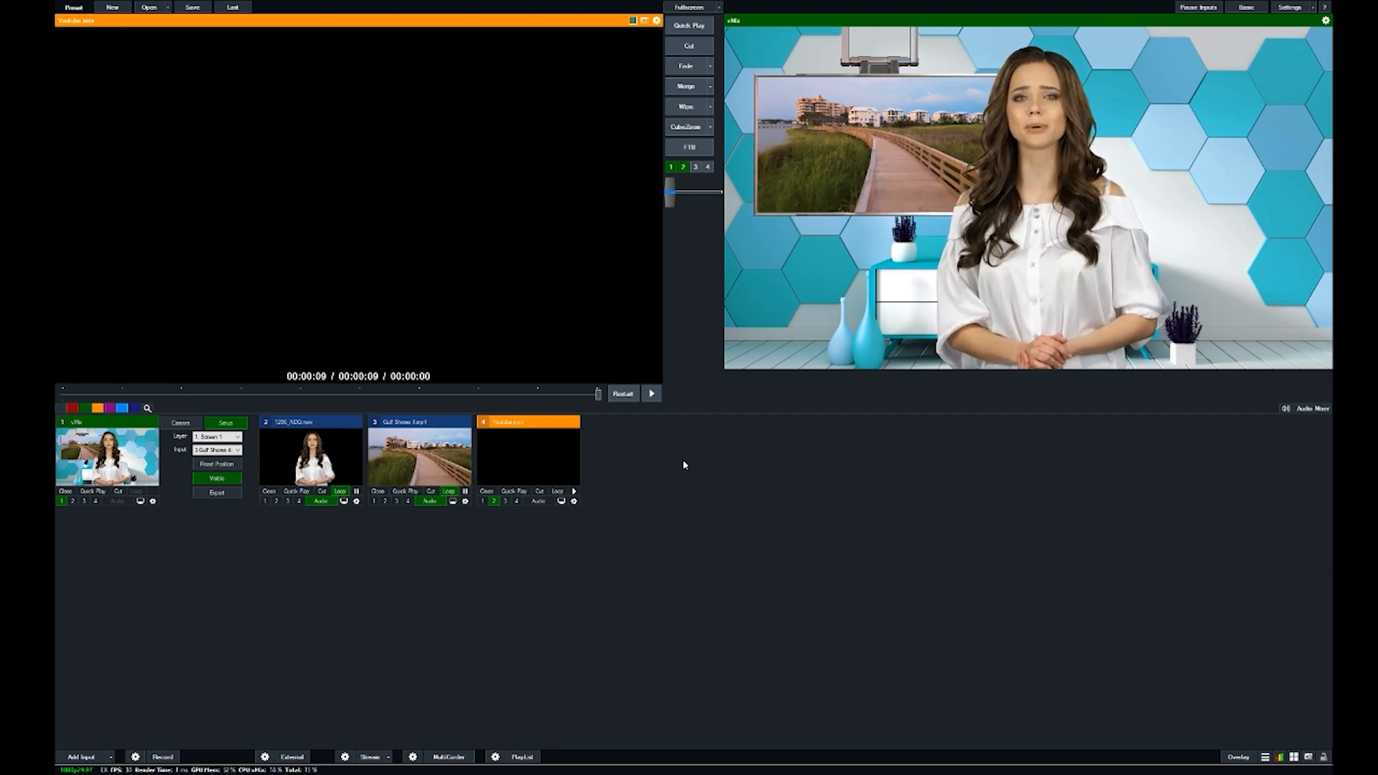
left_click(574, 491)
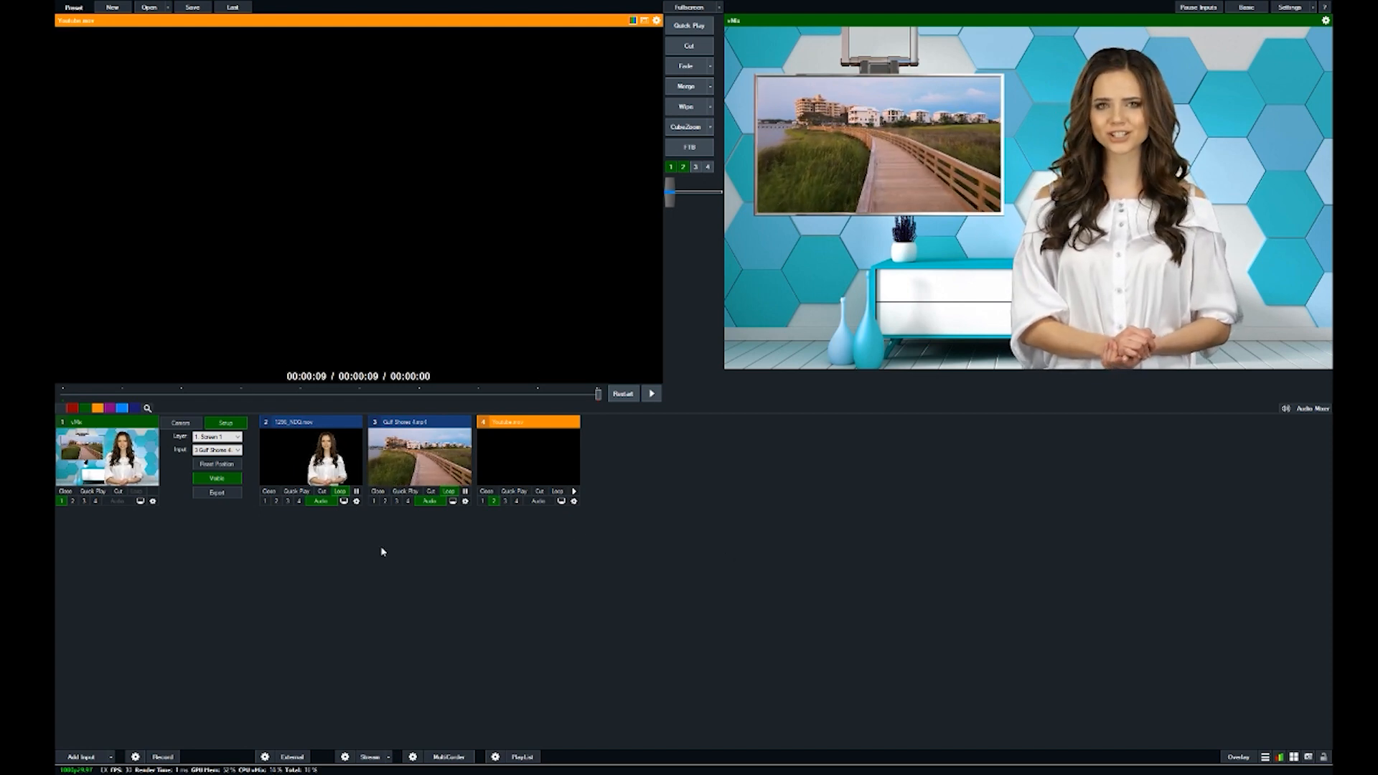
Set the virtual set's camera transition speed to slow (00:04) and move the camera to the first preset
left_click(181, 423)
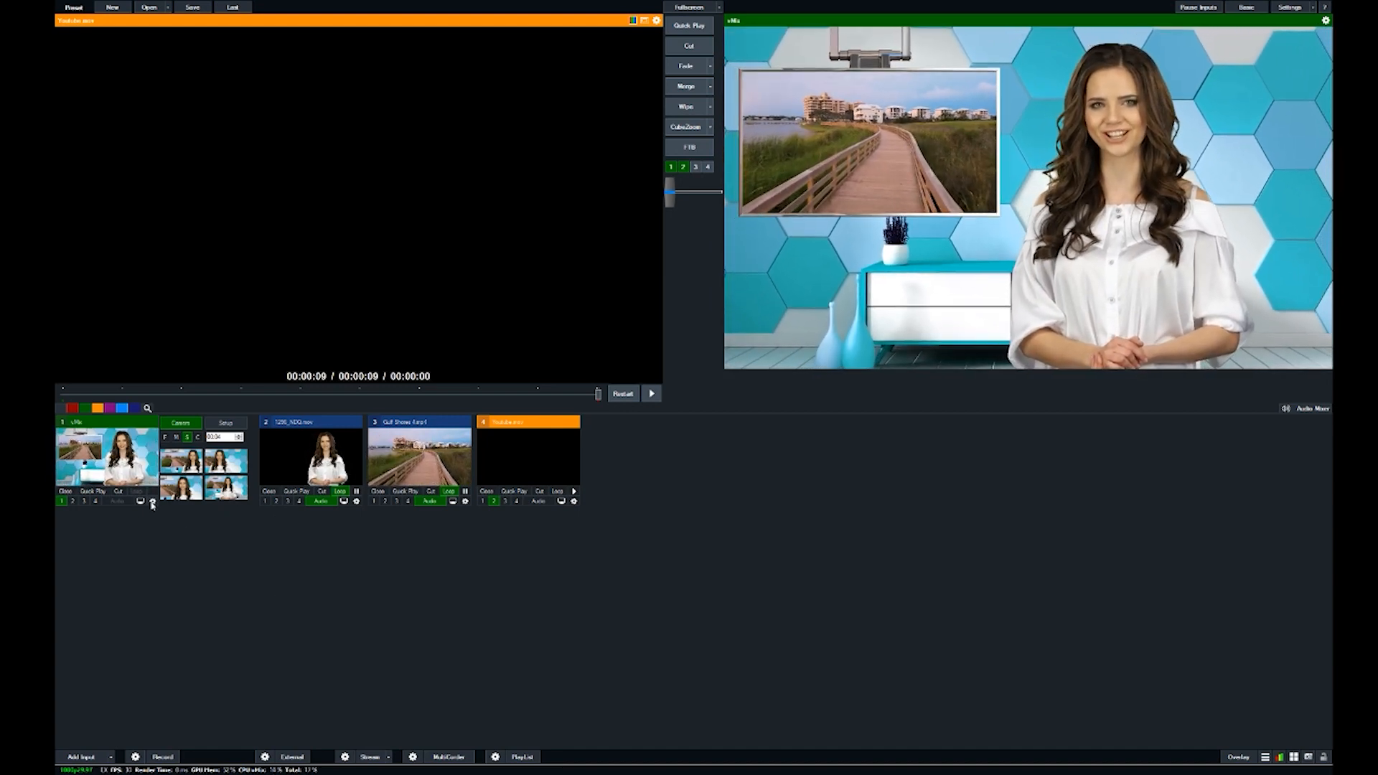
left_click(177, 438)
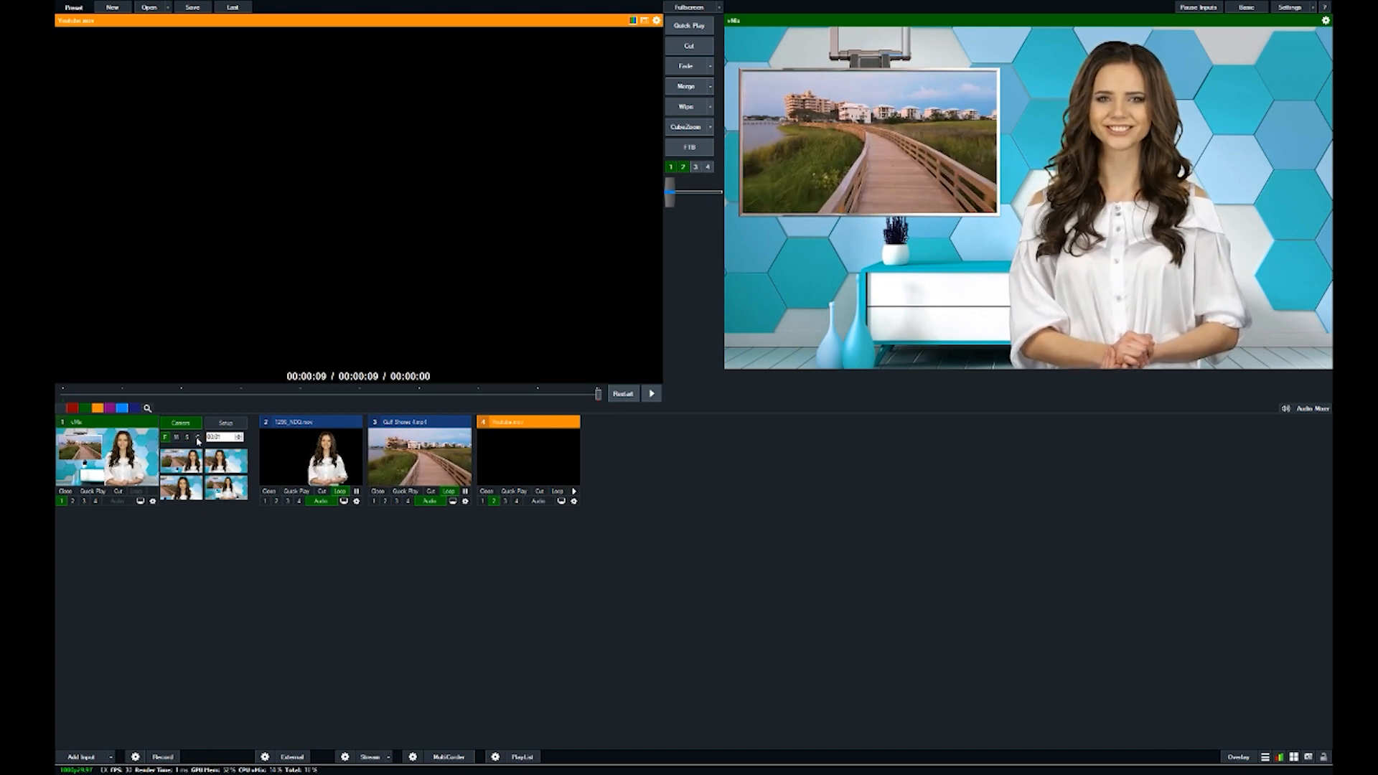
left_click(176, 437)
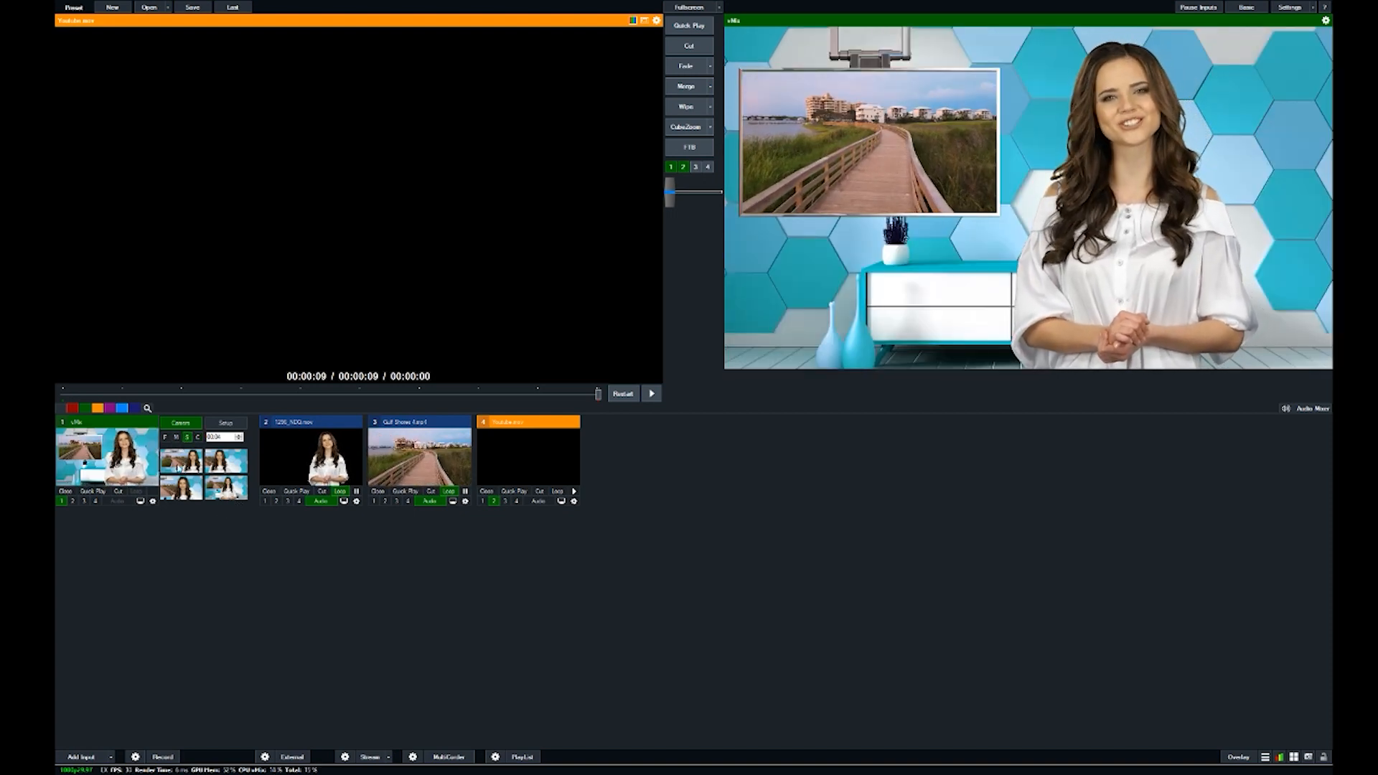
left_click(173, 466)
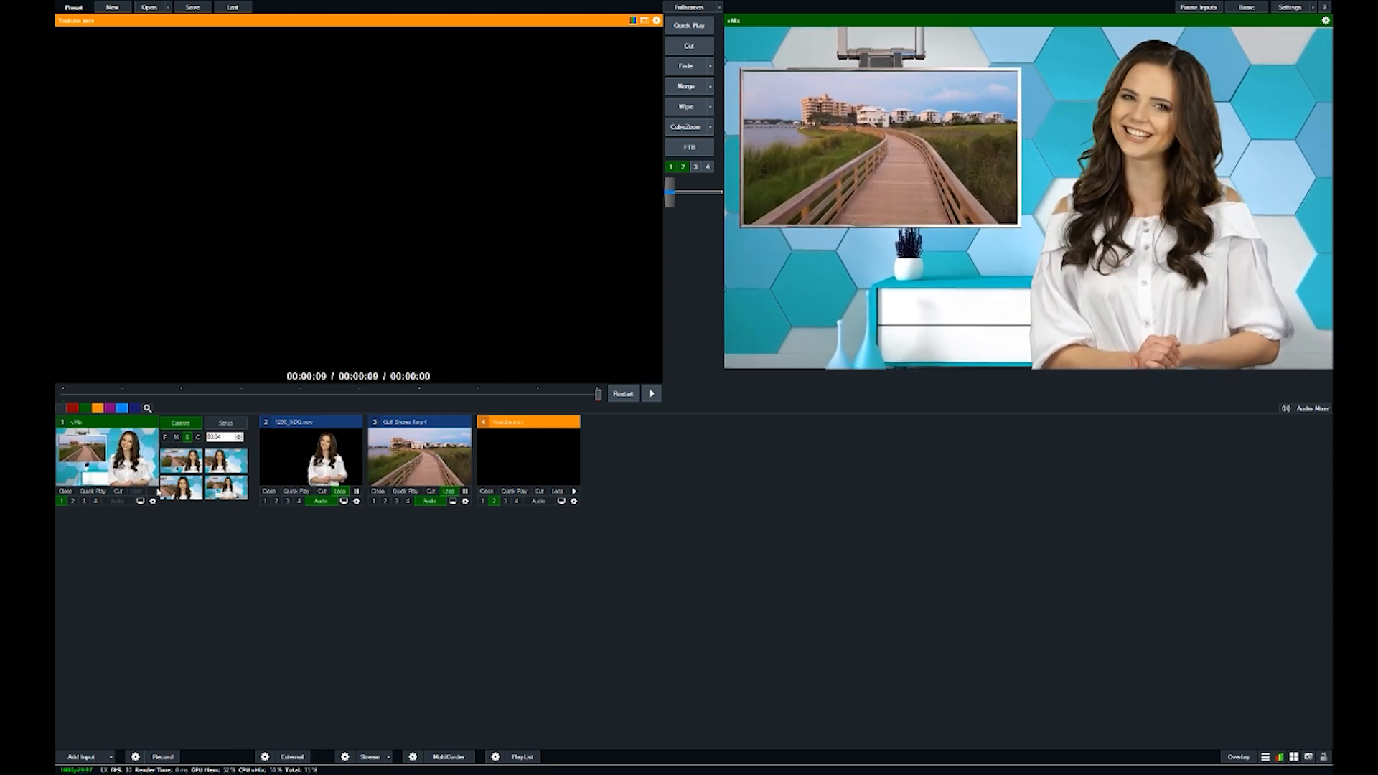